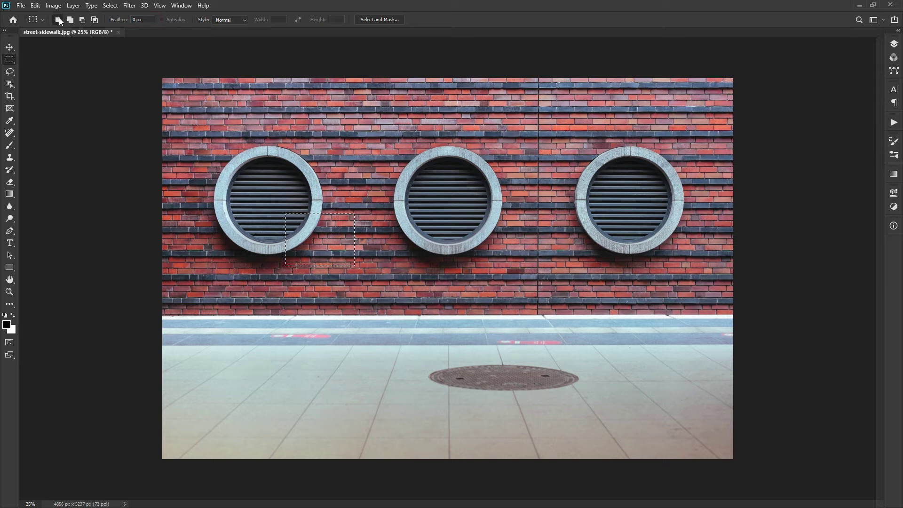
Set the marquee Feather to 20 px and draw a rectangle around the middle vent
{"action": "left_click", "coordinate": [119, 22]}
{"action": "type", "text": "20"}
{"action": "key", "text": "Return"}
{"action": "left_click_drag", "start_coordinate": [381, 132], "coordinate": [522, 275]}
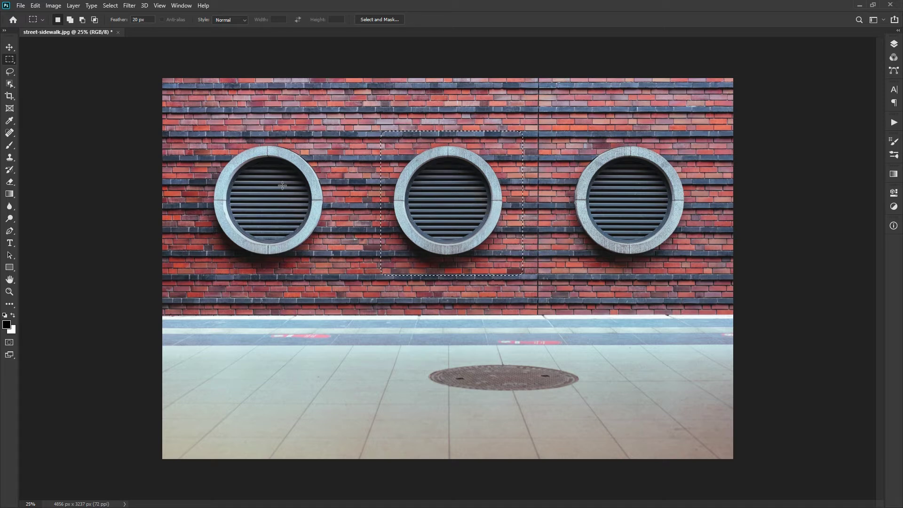
Fill the feathered rectangle with the black foreground colour and zoom into its lower-left corner
{"action": "left_click", "coordinate": [37, 5]}
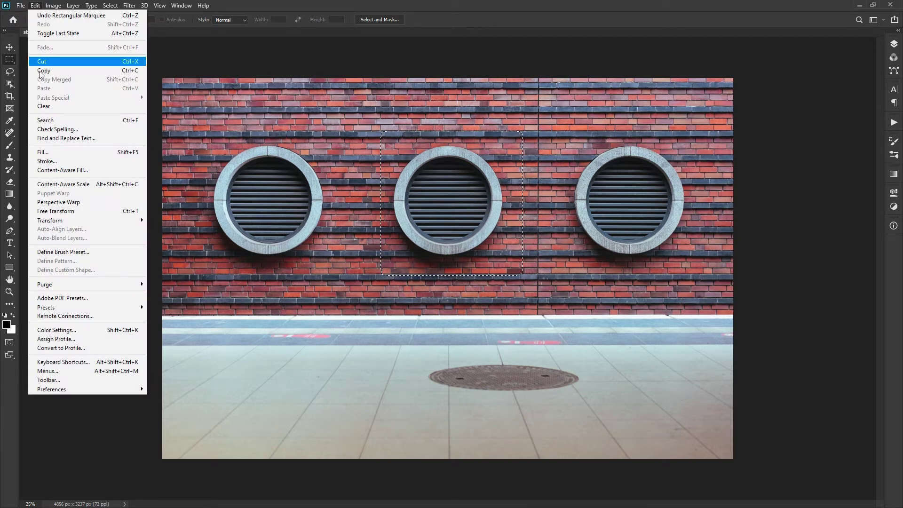
{"action": "left_click", "coordinate": [43, 152]}
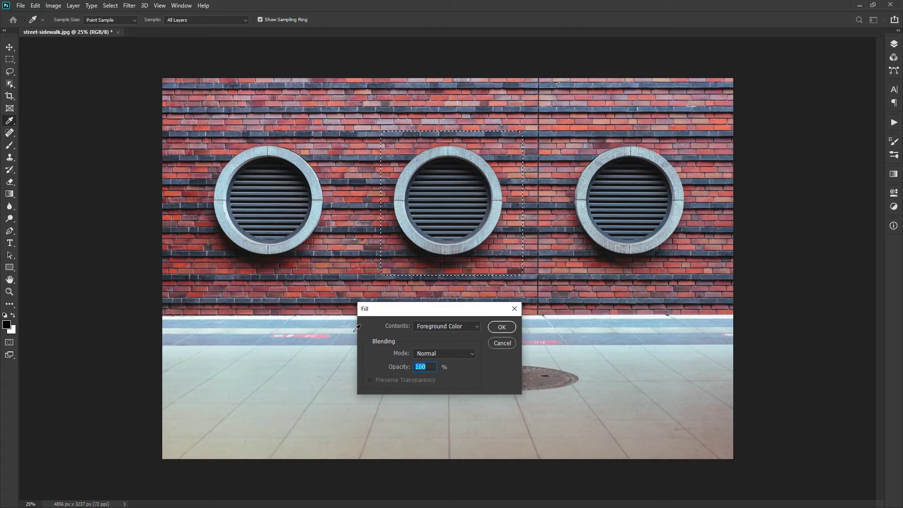
{"action": "left_click", "coordinate": [447, 329]}
{"action": "left_click", "coordinate": [478, 331]}
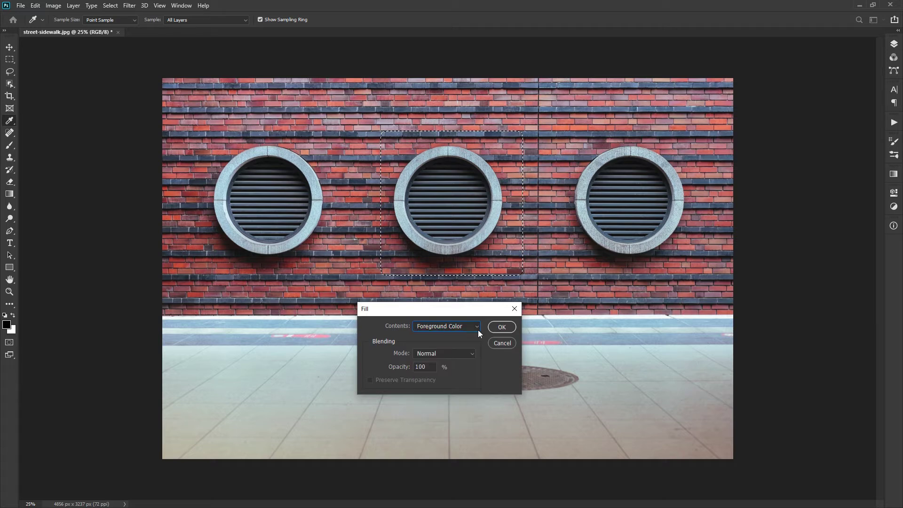
{"action": "left_click", "coordinate": [513, 329]}
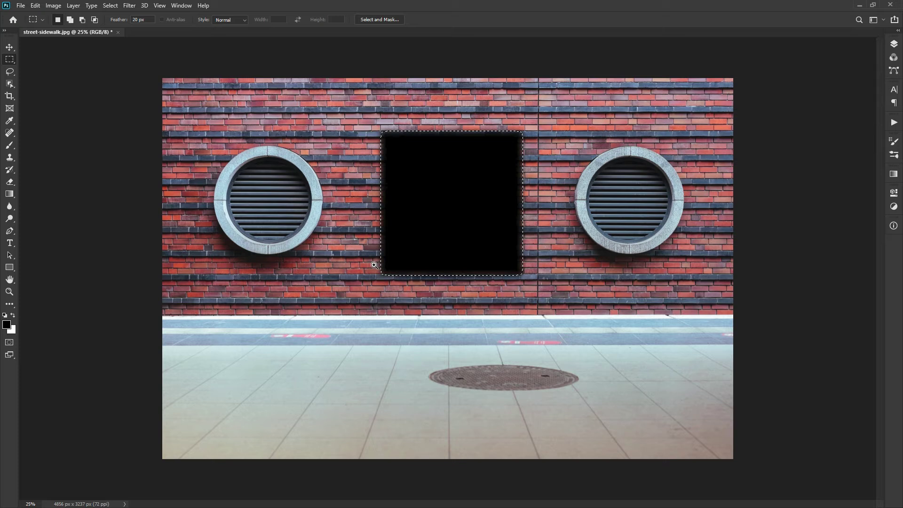
{"action": "left_click_drag", "start_coordinate": [374, 265], "coordinate": [417, 292]}
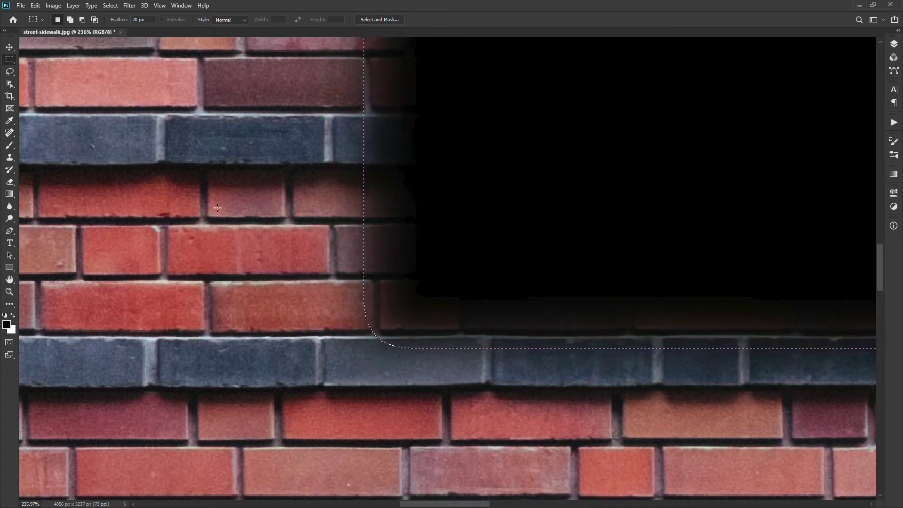
Look through the Select menu without changes, then scrub Feather up to 26.6 px
{"action": "left_click", "coordinate": [110, 5]}
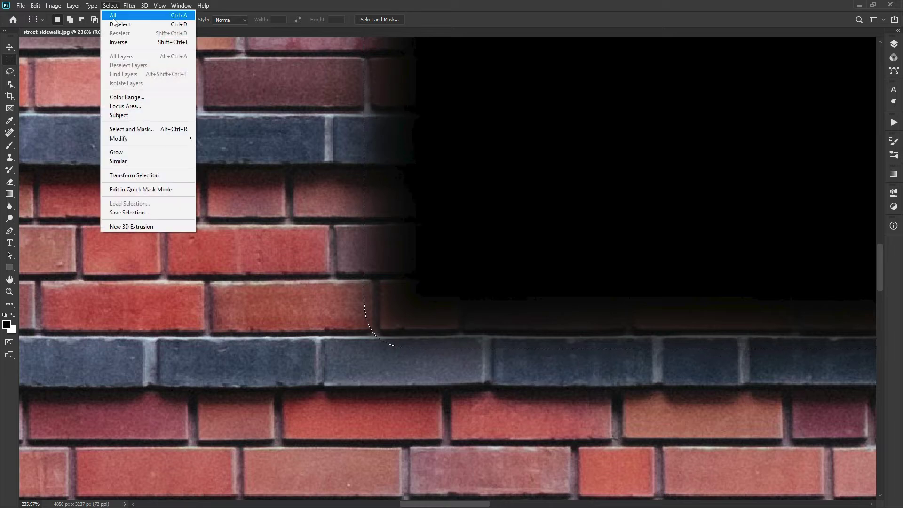
{"action": "mouse_move", "coordinate": [131, 139]}
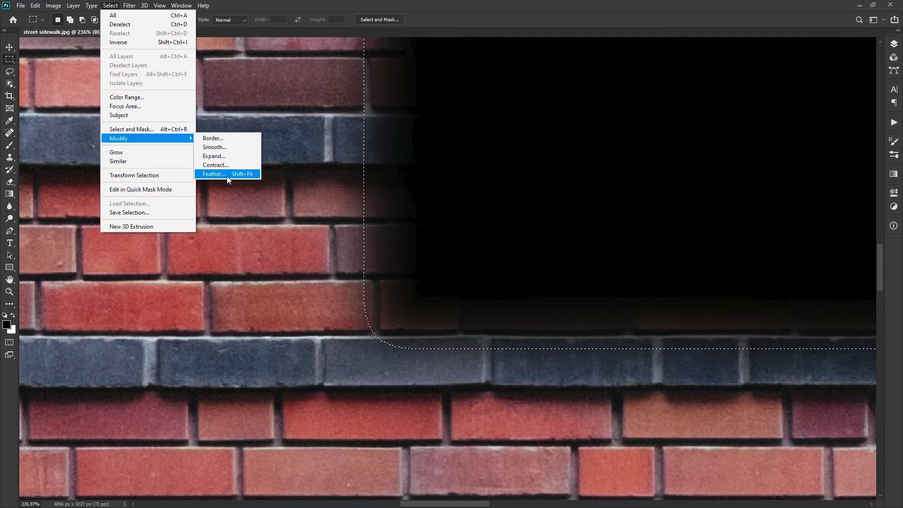
{"action": "left_click", "coordinate": [112, 7]}
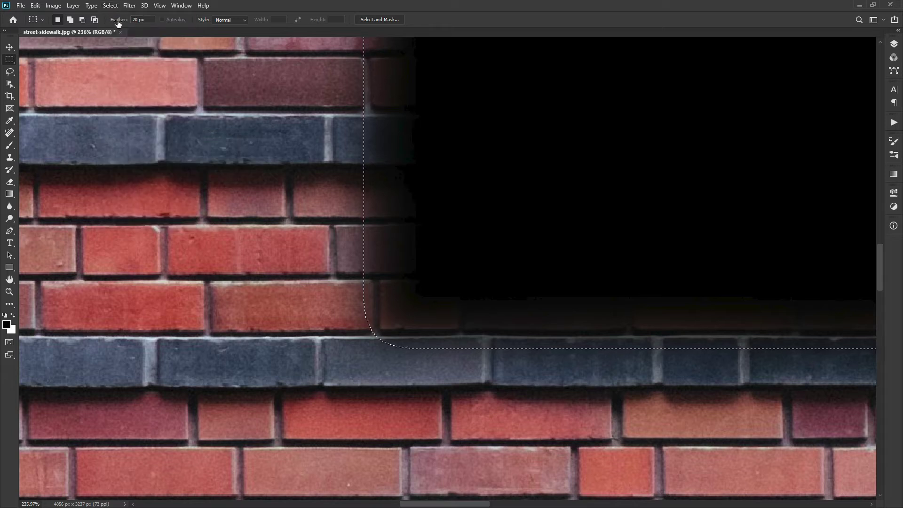
{"action": "left_click_drag", "start_coordinate": [118, 23], "coordinate": [143, 20]}
Switch to the Elliptical Marquee Tool and set the view zoom to 25%
{"action": "right_click", "coordinate": [8, 66]}
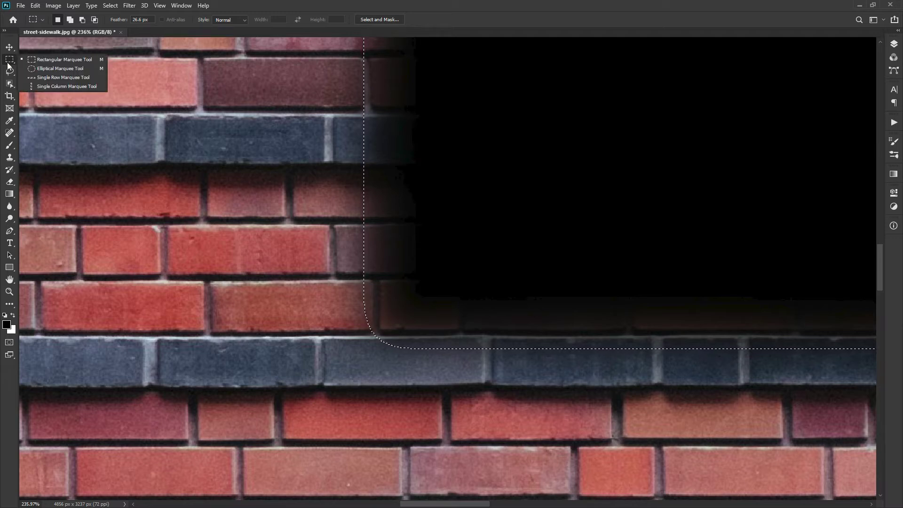
{"action": "left_click", "coordinate": [35, 66]}
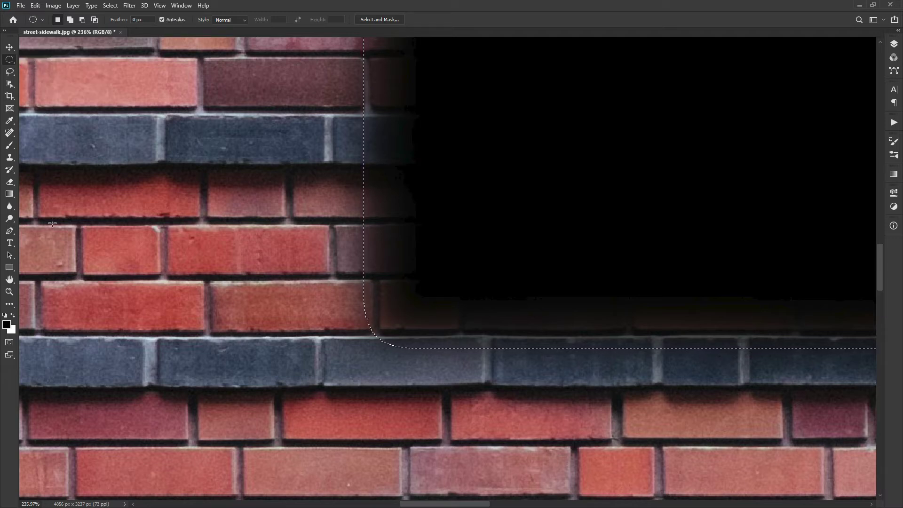
{"action": "left_click", "coordinate": [31, 504]}
{"action": "type", "text": "25"}
{"action": "key", "text": "Return"}
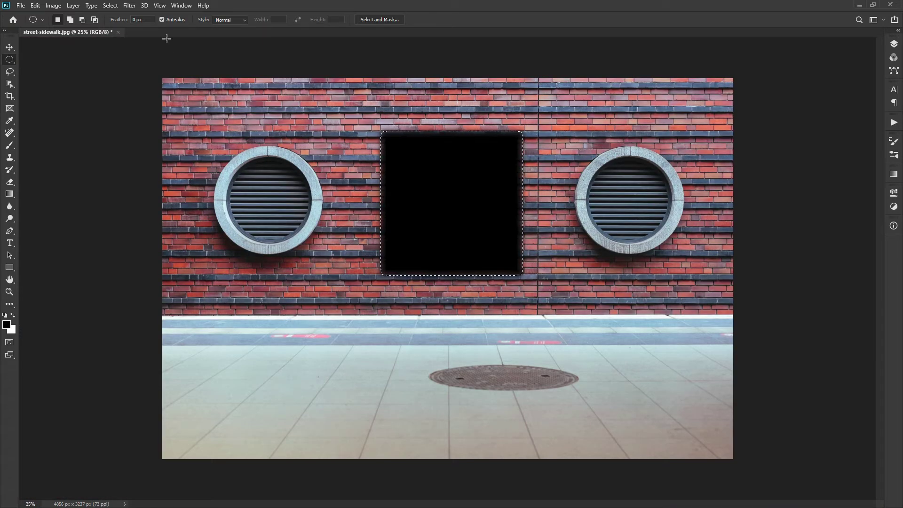
Draw one circle with anti-aliasing off and add a second anti-aliased circle beside it
{"action": "left_click", "coordinate": [162, 19]}
{"action": "left_click_drag", "start_coordinate": [276, 276], "coordinate": [363, 370]}
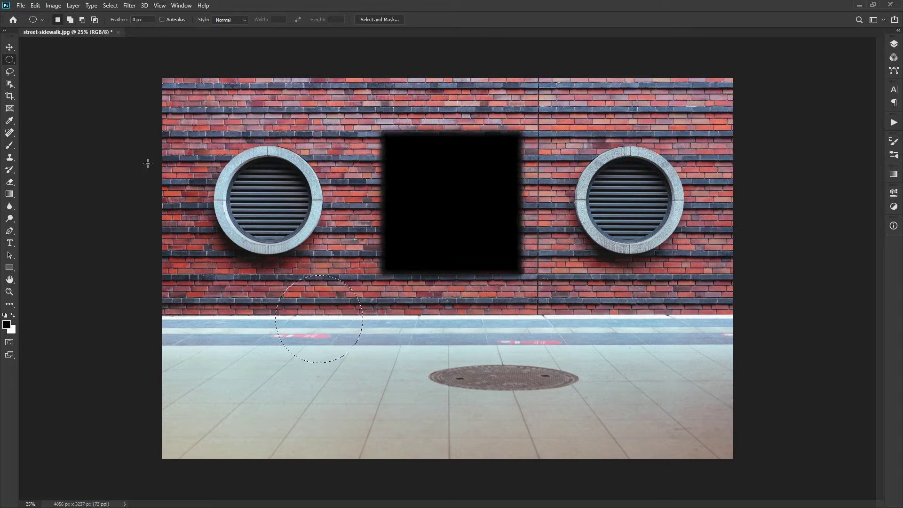
{"action": "left_click", "coordinate": [162, 19]}
{"action": "left_click", "coordinate": [70, 19]}
{"action": "left_click_drag", "start_coordinate": [380, 281], "coordinate": [492, 379]}
Fill both circular selections with solid black
{"action": "left_click", "coordinate": [36, 6]}
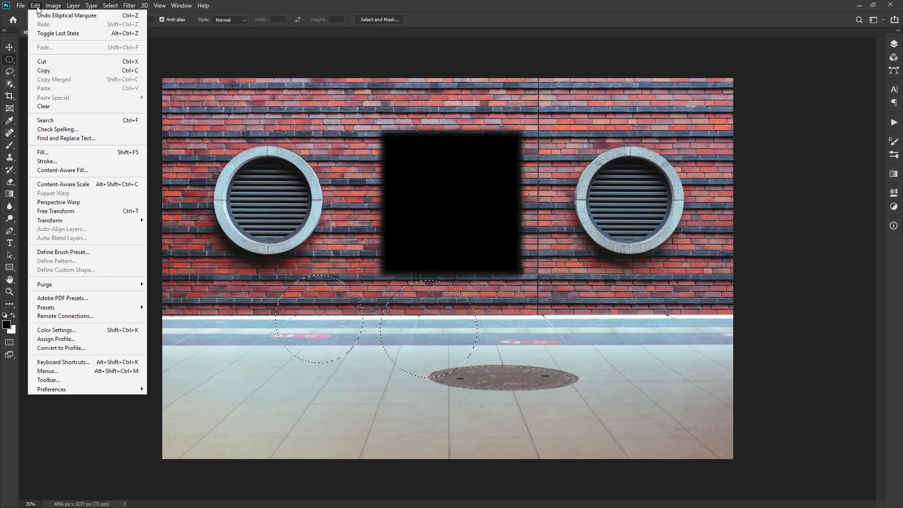
{"action": "left_click", "coordinate": [50, 151]}
{"action": "left_click", "coordinate": [502, 327]}
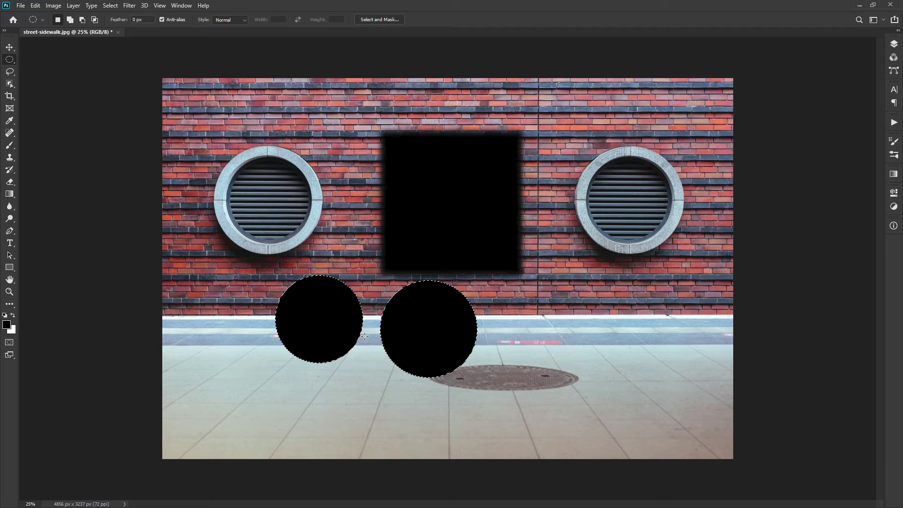
Deselect, zoom in to compare the jagged and smooth circle edges, then return to 25% zoom
{"action": "key", "text": "ctrl+d"}
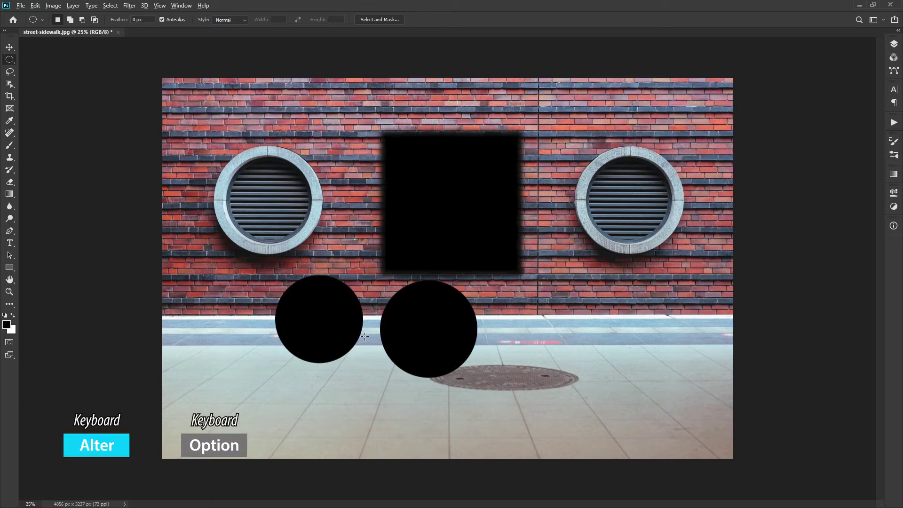
{"action": "scroll", "coordinate": [365, 337], "scroll_direction": "up", "scroll_amount": 3}
{"action": "scroll", "coordinate": [365, 336], "scroll_direction": "up", "scroll_amount": 10}
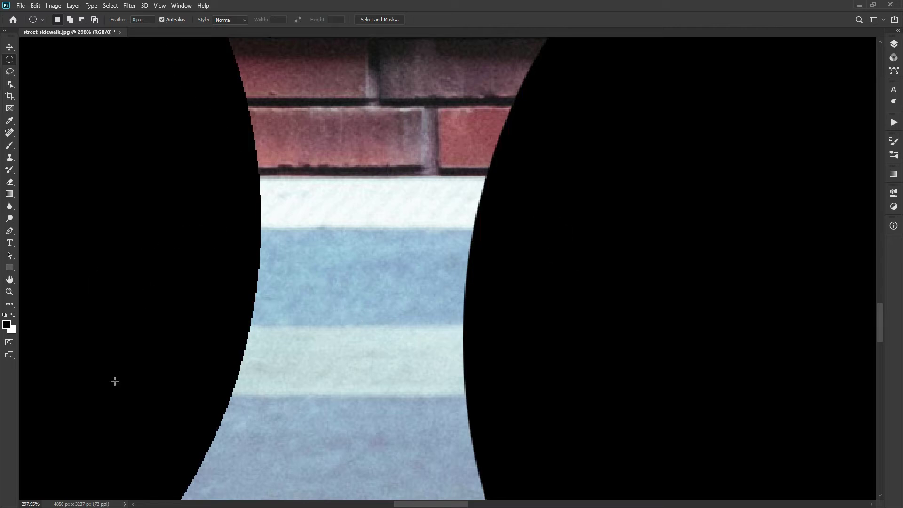
{"action": "left_click", "coordinate": [31, 504]}
{"action": "type", "text": "25"}
{"action": "key", "text": "Return"}
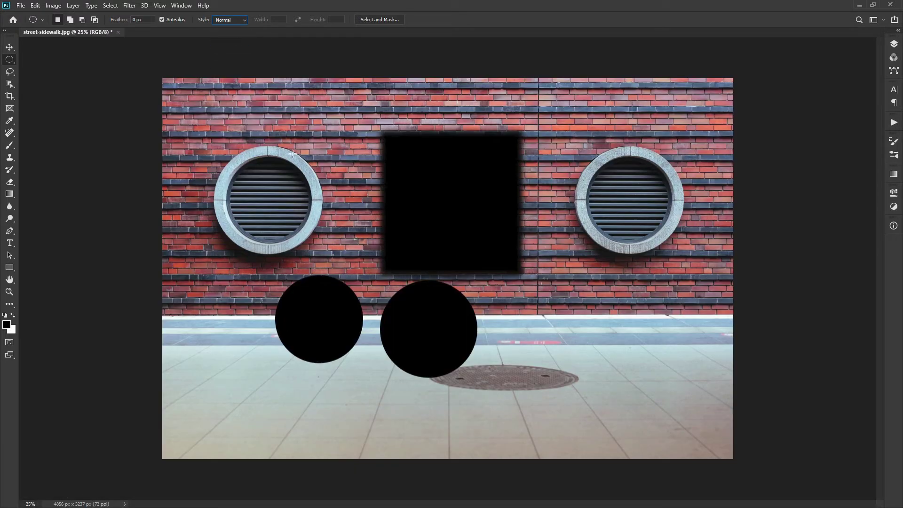
Try elliptical selections over the vent and left circle, then set Style to Fixed Ratio
{"action": "left_click_drag", "start_coordinate": [248, 102], "coordinate": [403, 225]}
{"action": "mouse_move", "coordinate": [240, 197]}
{"action": "left_mouse_down"}
{"action": "mouse_move", "coordinate": [373, 313]}
{"action": "mouse_move", "coordinate": [344, 384]}
{"action": "left_mouse_up"}
{"action": "left_click", "coordinate": [224, 21]}
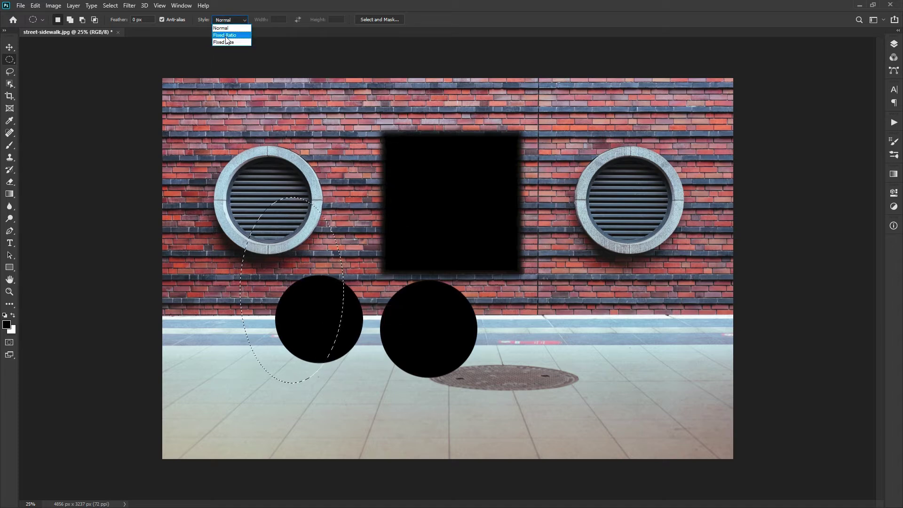
{"action": "left_click", "coordinate": [225, 33]}
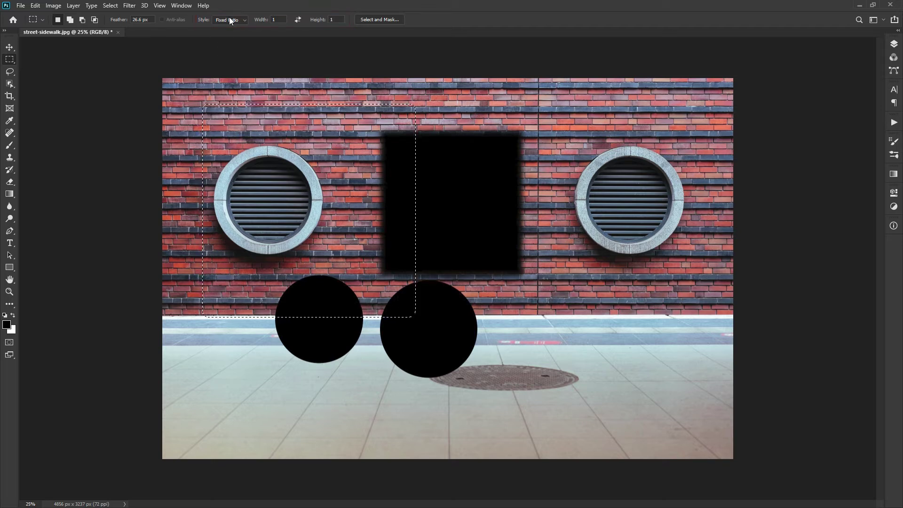
Enter a 16:9 ratio, reset Feather to 0 px, and drag a 16:9 selection across the image
{"action": "left_click", "coordinate": [278, 20]}
{"action": "type", "text": "169"}
{"action": "key", "text": "Return"}
{"action": "left_click_drag", "start_coordinate": [128, 22], "coordinate": [94, 22]}
{"action": "left_click_drag", "start_coordinate": [189, 100], "coordinate": [659, 404]}
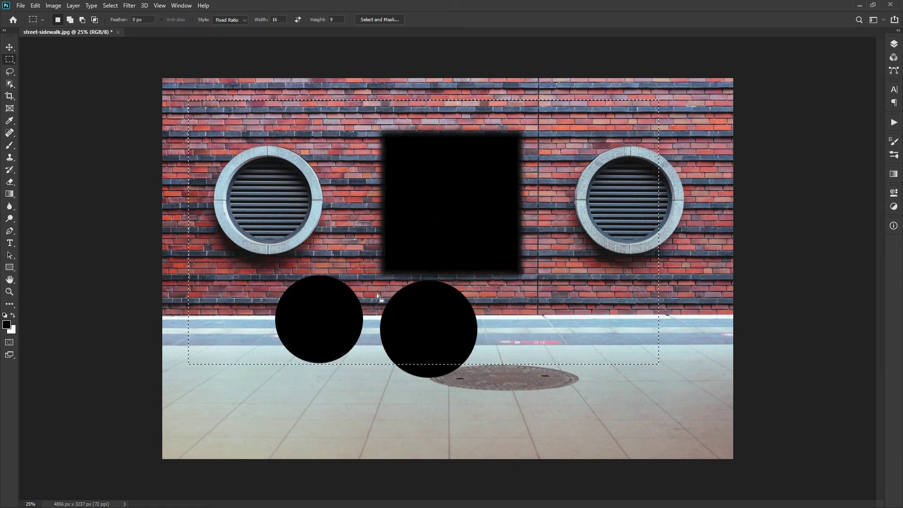
Set the marquee Style to Fixed Size with width 1024 px and height 768 px
{"action": "left_click", "coordinate": [230, 19]}
{"action": "left_click", "coordinate": [219, 41]}
{"action": "left_click", "coordinate": [281, 19]}
{"action": "type", "text": "1024"}
{"action": "key", "text": "Return"}
{"action": "key", "text": "Tab"}
{"action": "type", "text": "768"}
{"action": "key", "text": "Return"}
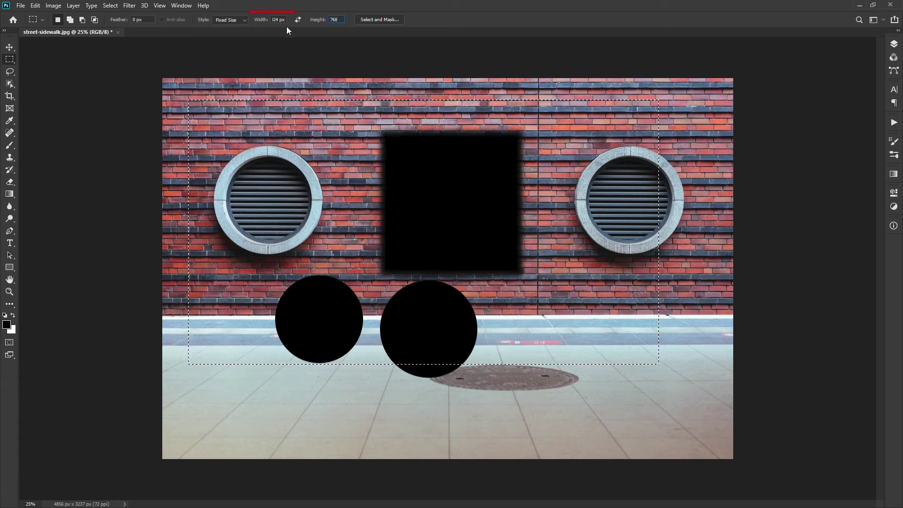
Place the fixed-size selection, swap it to 768 × 1024 portrait, and position it over the black rectangle
{"action": "left_click", "coordinate": [229, 100]}
{"action": "left_click_drag", "start_coordinate": [354, 147], "coordinate": [298, 126]}
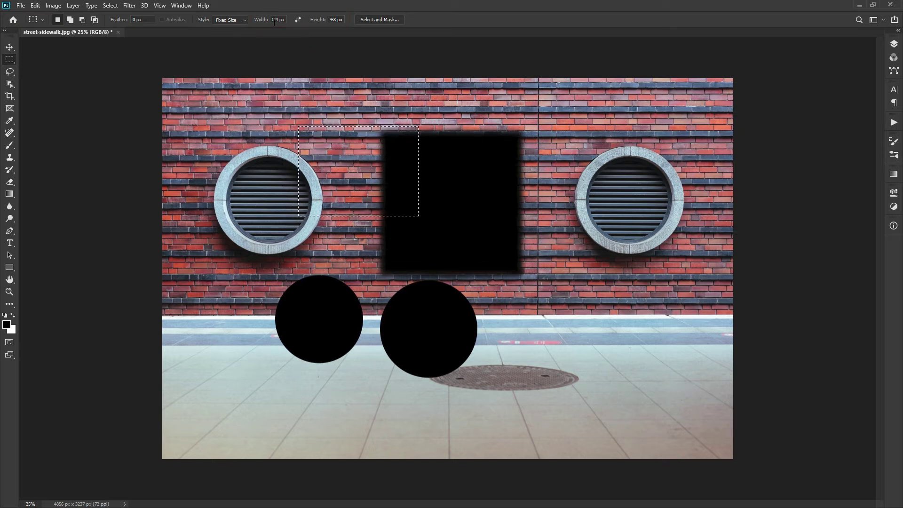
{"action": "left_click", "coordinate": [298, 21]}
{"action": "left_click_drag", "start_coordinate": [351, 102], "coordinate": [460, 143]}
Switch to the Single Row Marquee Tool, then to the Single Column Marquee Tool
{"action": "left_click", "coordinate": [245, 20]}
{"action": "right_click", "coordinate": [11, 64]}
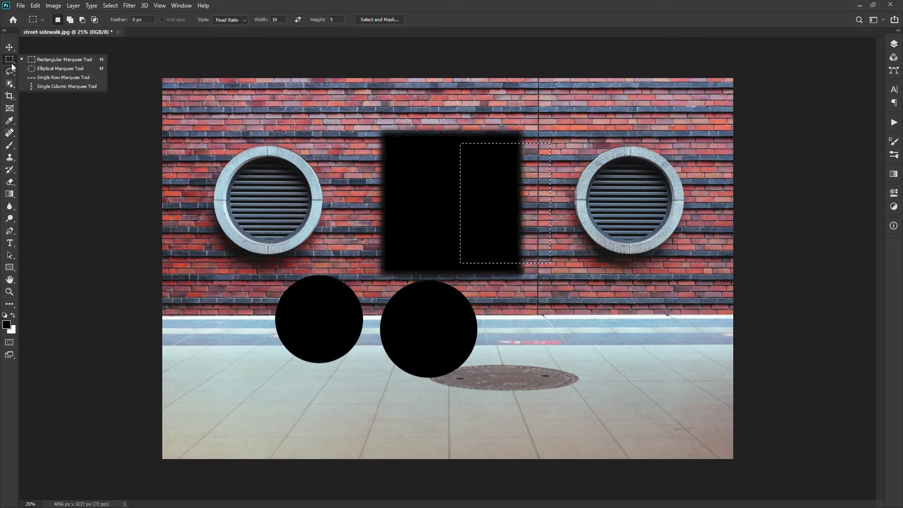
{"action": "left_click", "coordinate": [45, 78]}
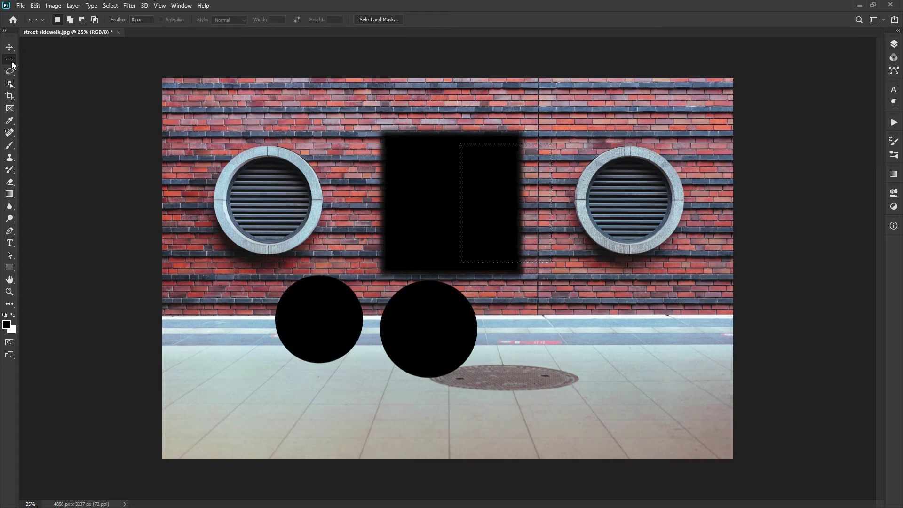
{"action": "right_click", "coordinate": [12, 61]}
{"action": "left_click", "coordinate": [49, 86]}
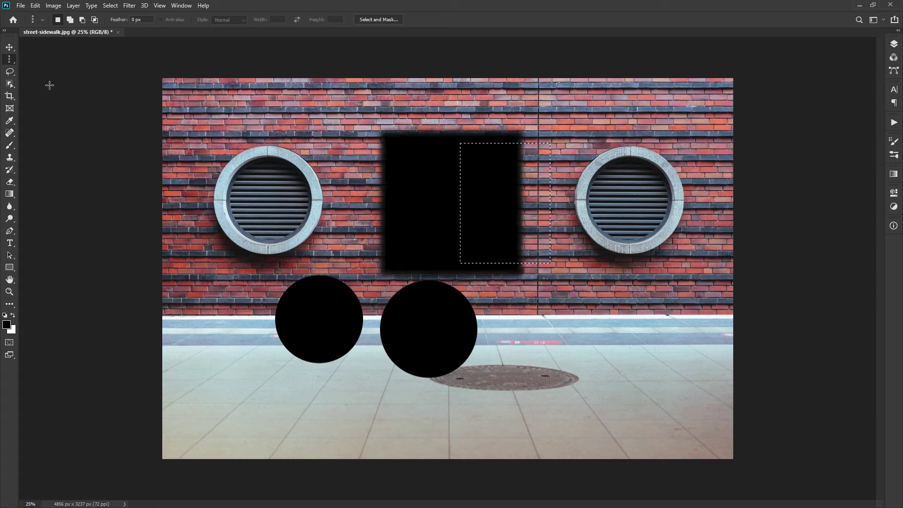